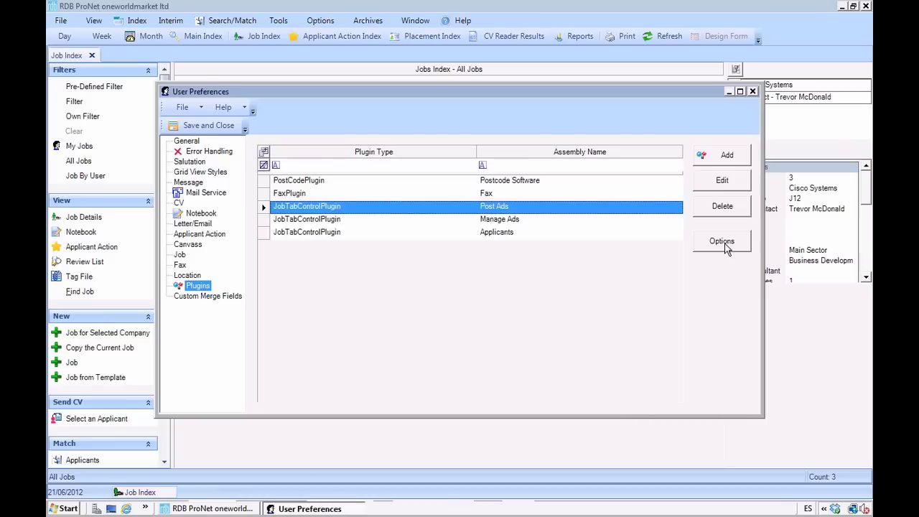
Step: Open the Post Ads plugin options and activate advert distribution by creating a new account
left_click(723, 242)
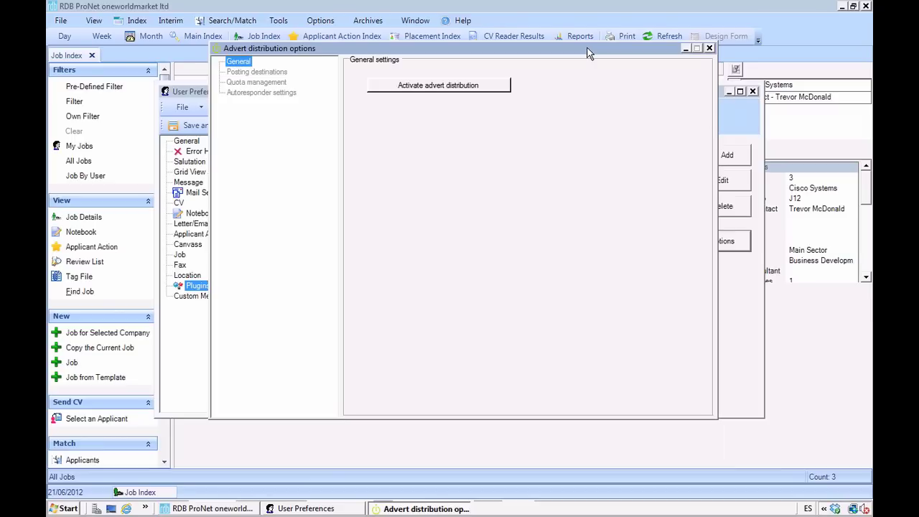
left_click(431, 86)
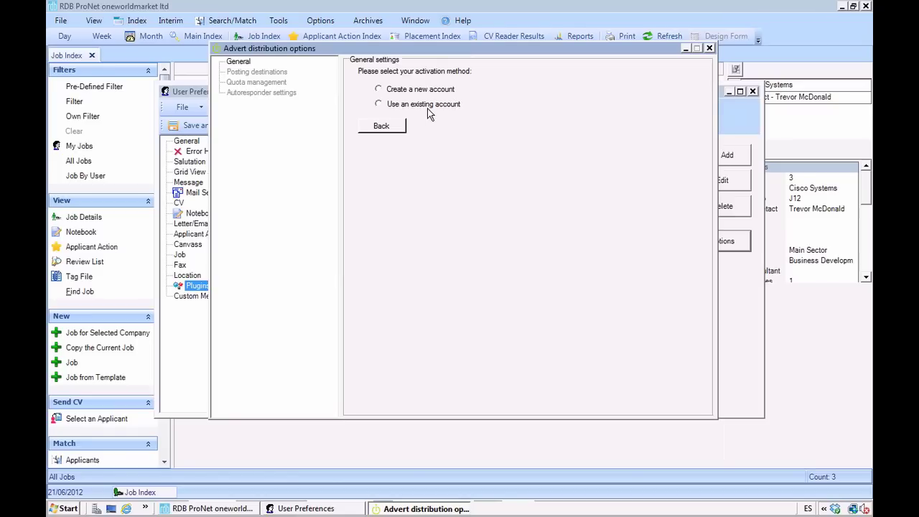
left_click(379, 90)
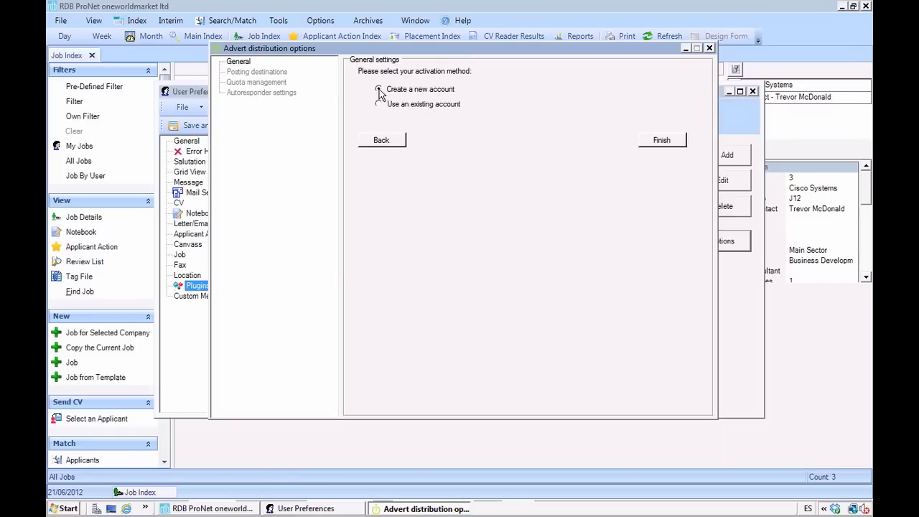
left_click(662, 142)
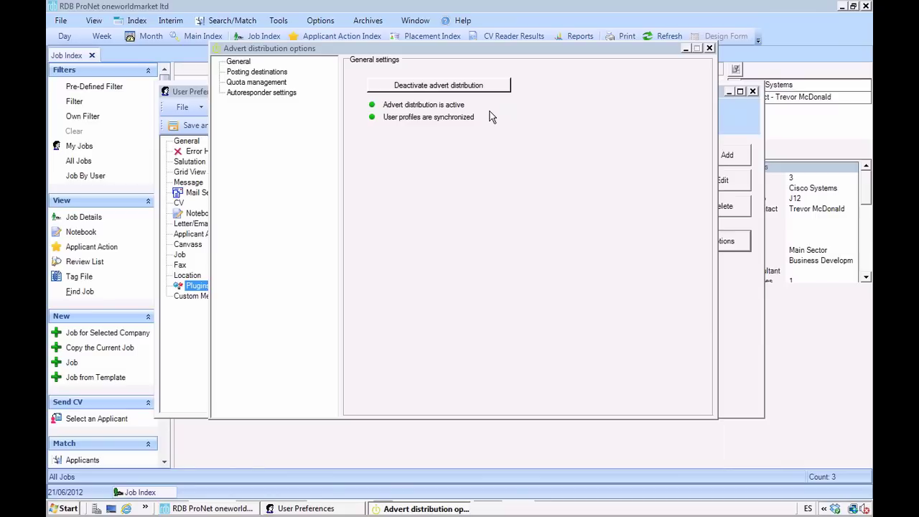
Step: Search the posting destinations for twitter, subscribe to the Twitter board and save its subscription data
left_click(261, 75)
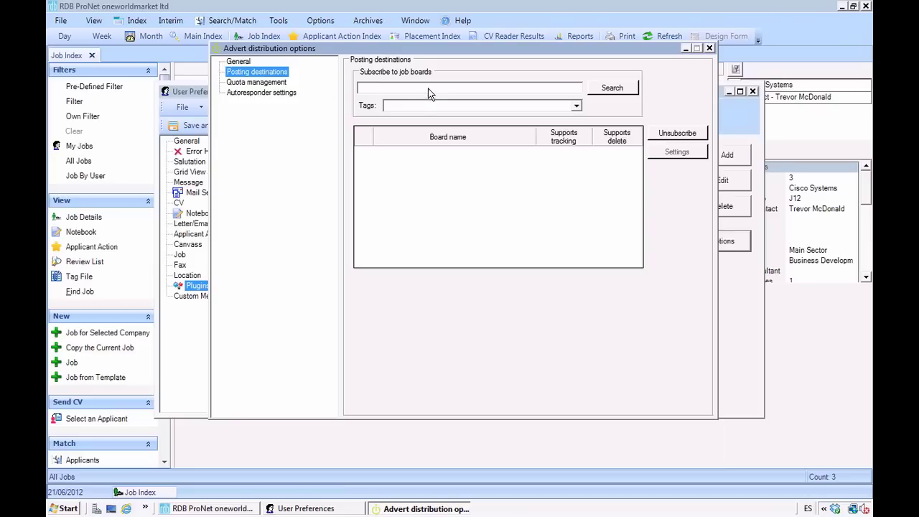
left_click(428, 88)
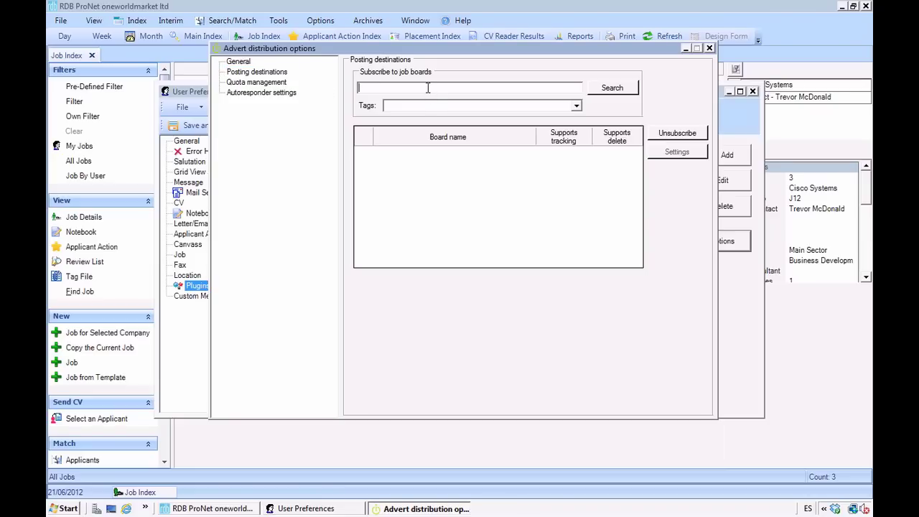
type("twitter")
left_click(606, 88)
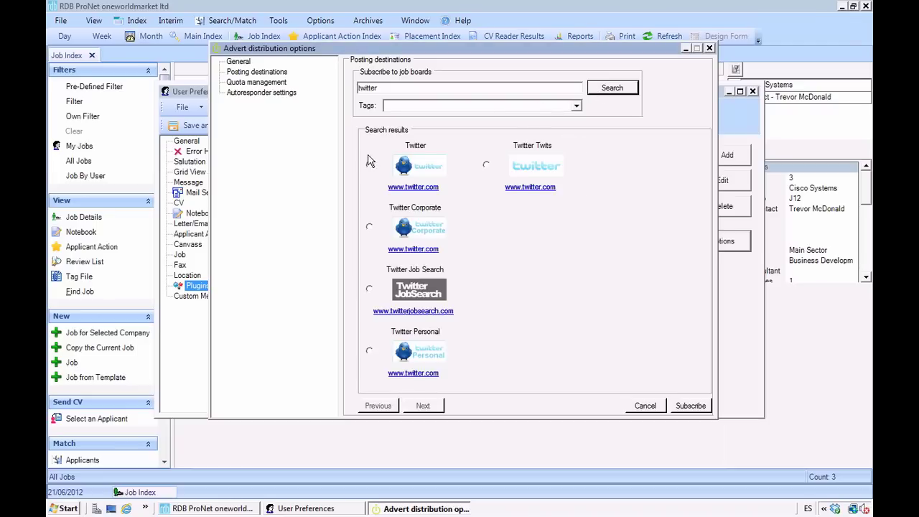
left_click(370, 165)
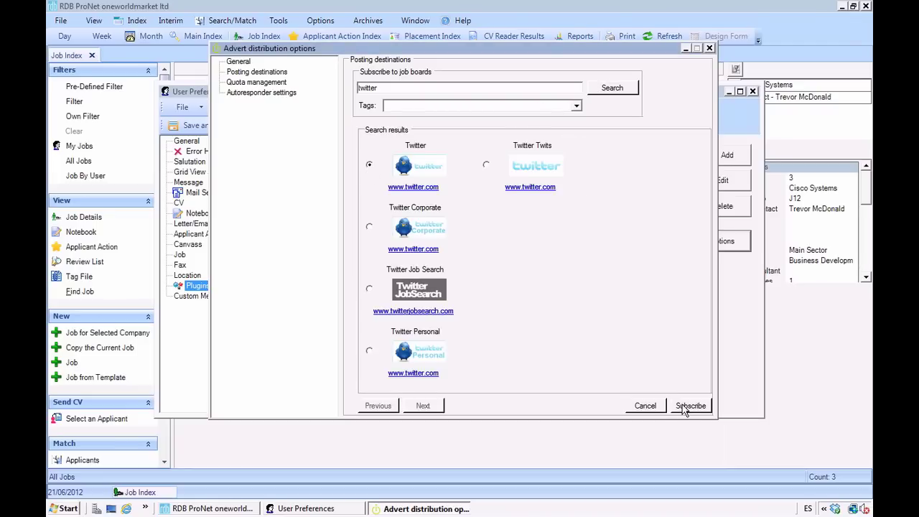
left_click(684, 407)
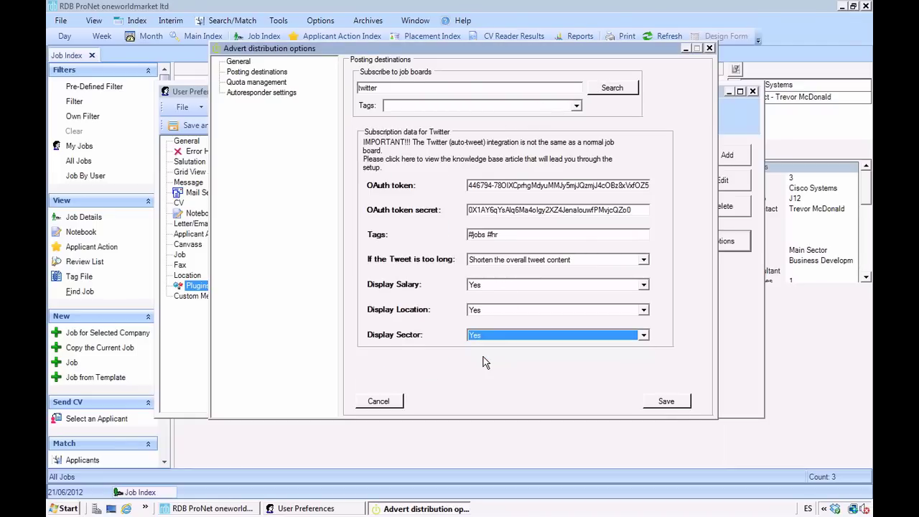
left_click(666, 403)
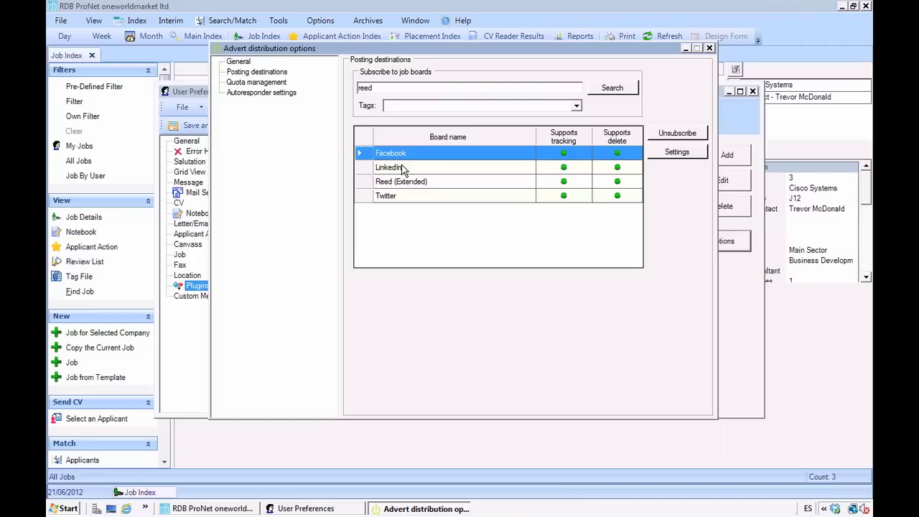
Step: Review the subscribed LinkedIn, Reed (Extended) and Twitter boards, and look at the quota management and autoresponder settings
left_click(403, 168)
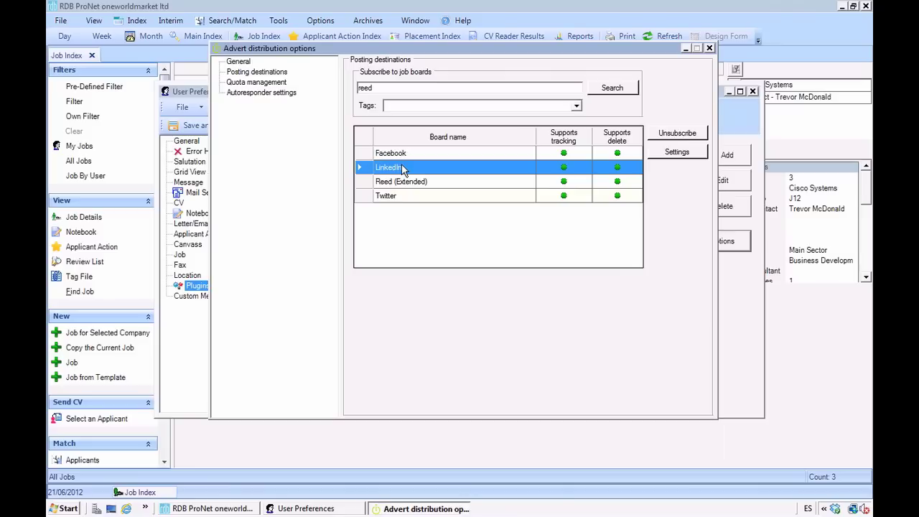
left_click(413, 183)
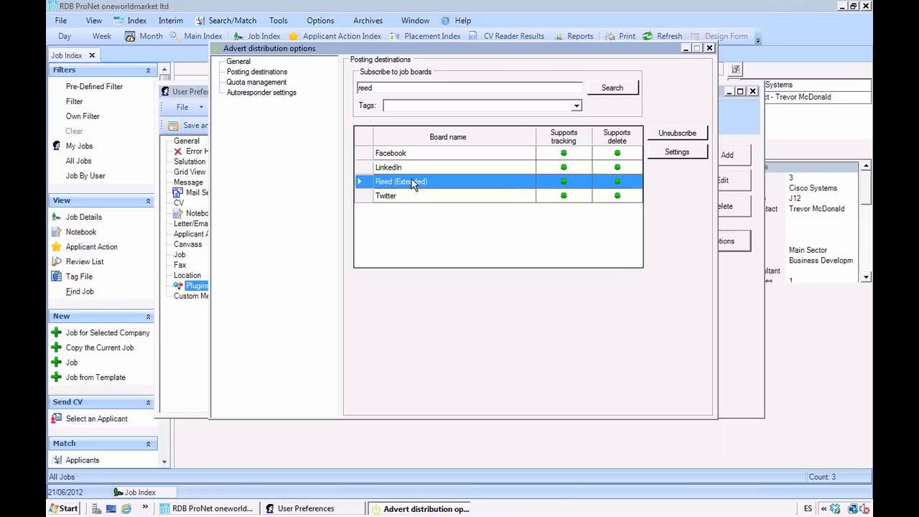
left_click(410, 196)
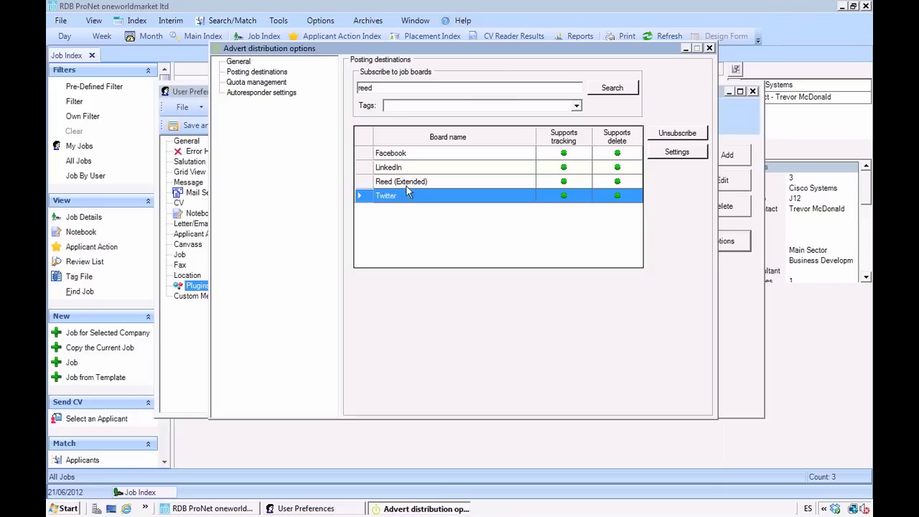
left_click(263, 83)
left_click(267, 92)
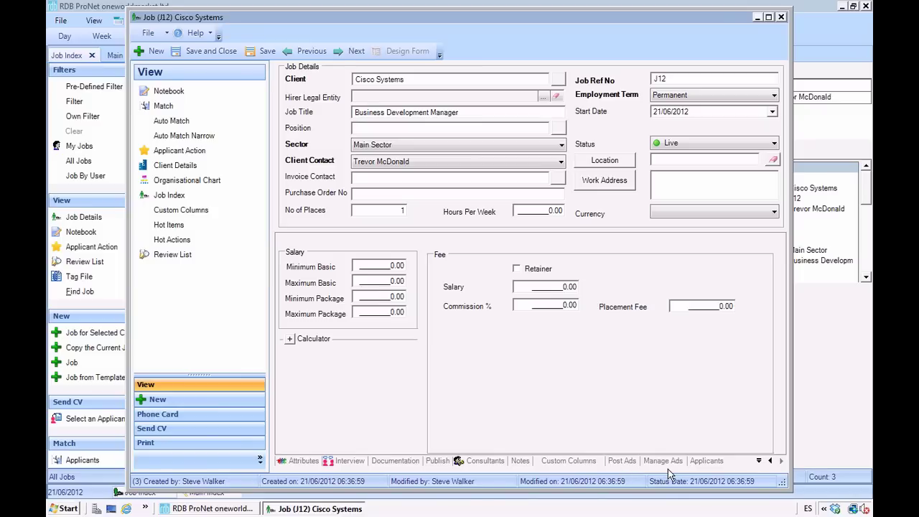
Step: Start an advert for the Cisco Systems job and choose Facebook, LinkedIn, Reed (Extended) and Twitter as its publishing destinations
left_click(622, 461)
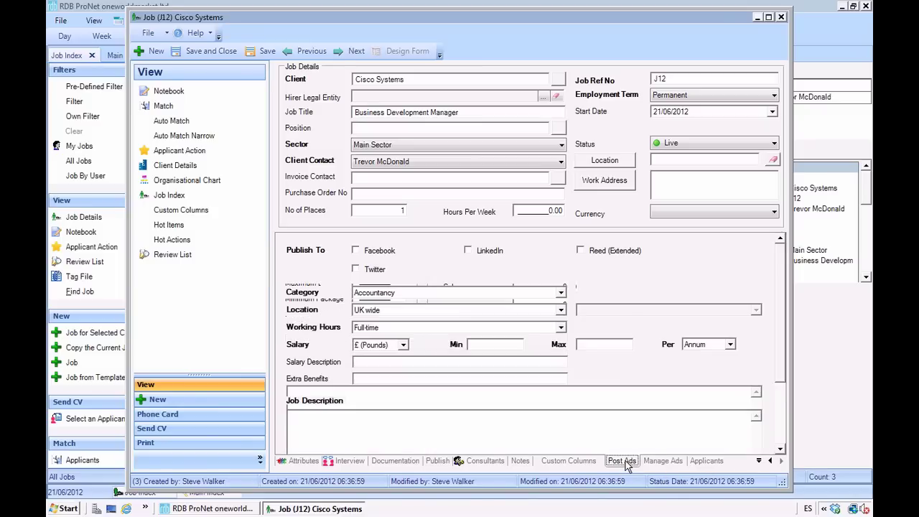
left_click(356, 252)
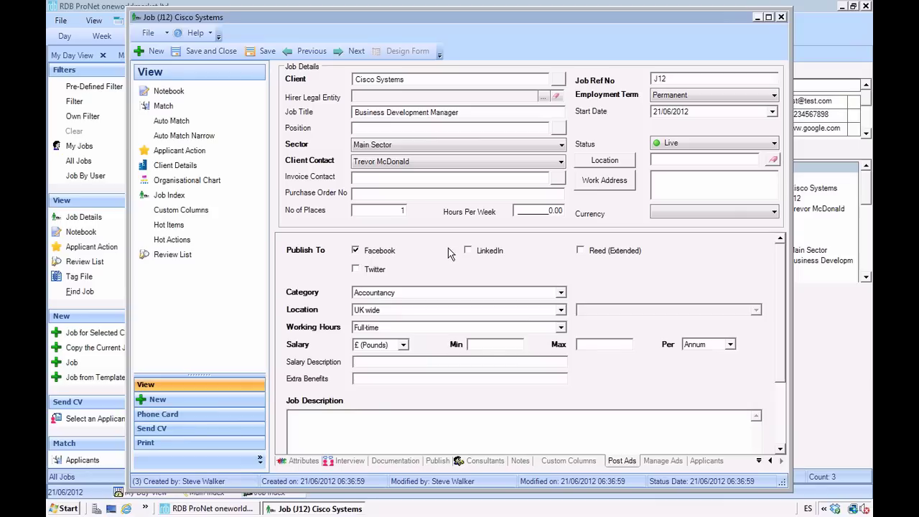
left_click(580, 251)
left_click(468, 251)
left_click(356, 270)
Step: Complete the advert with a salary from 40000 to 450000 and a lorem ipsum job description, and publish it
left_click(484, 345)
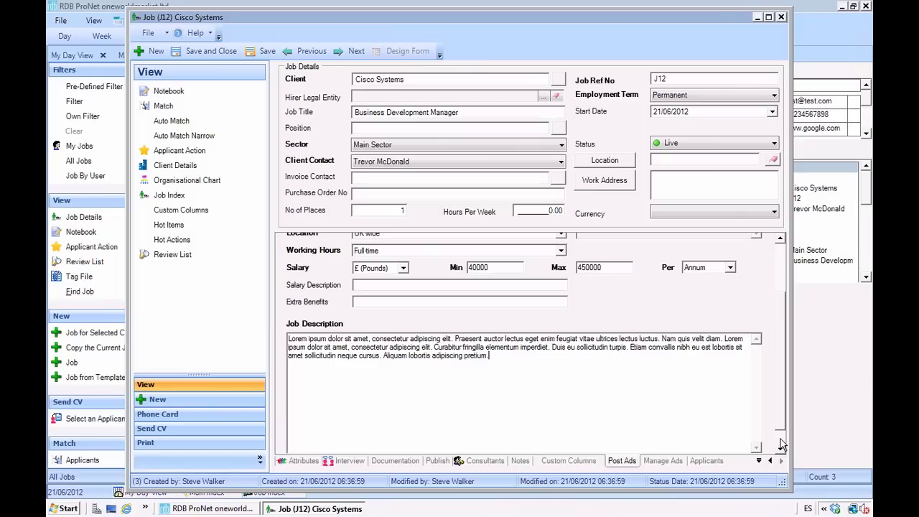
left_click(781, 444)
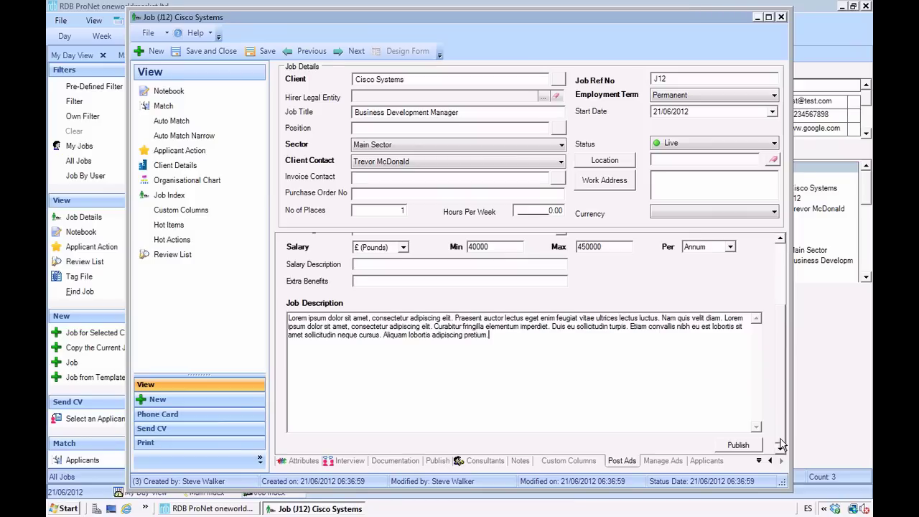
left_click(740, 446)
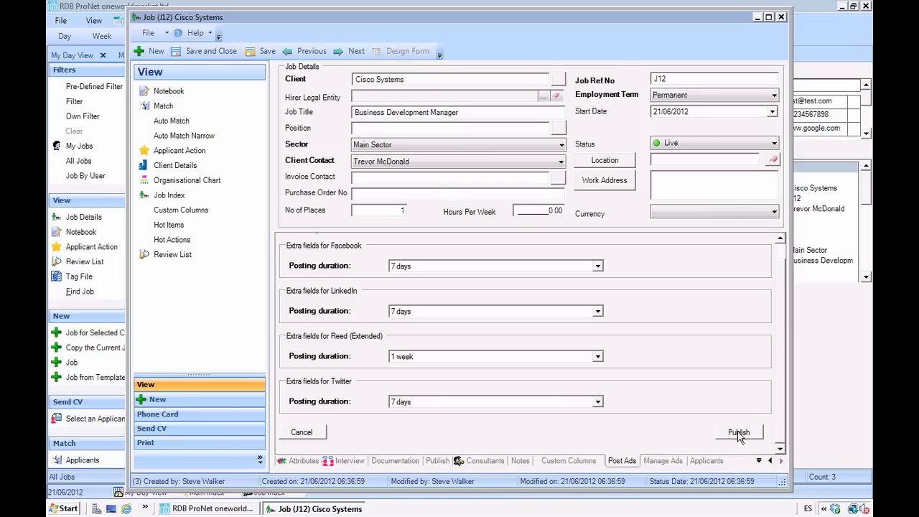
left_click(739, 433)
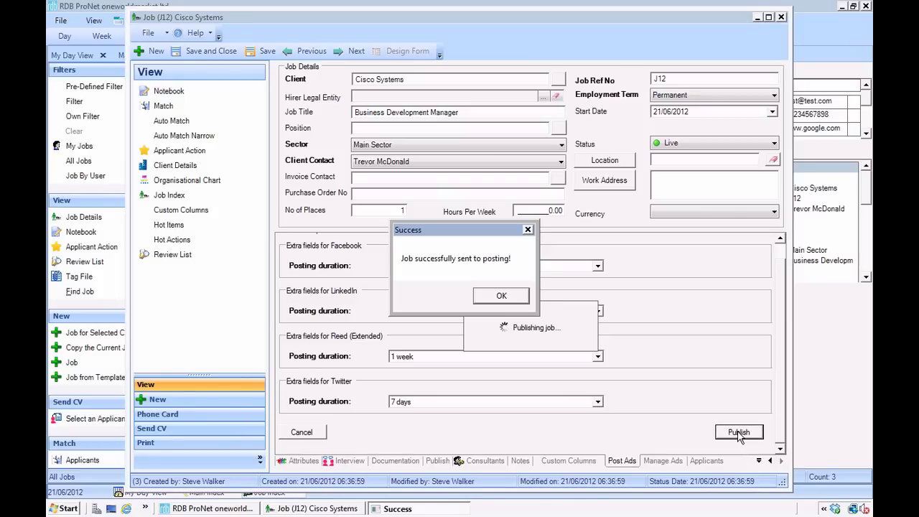
left_click(501, 296)
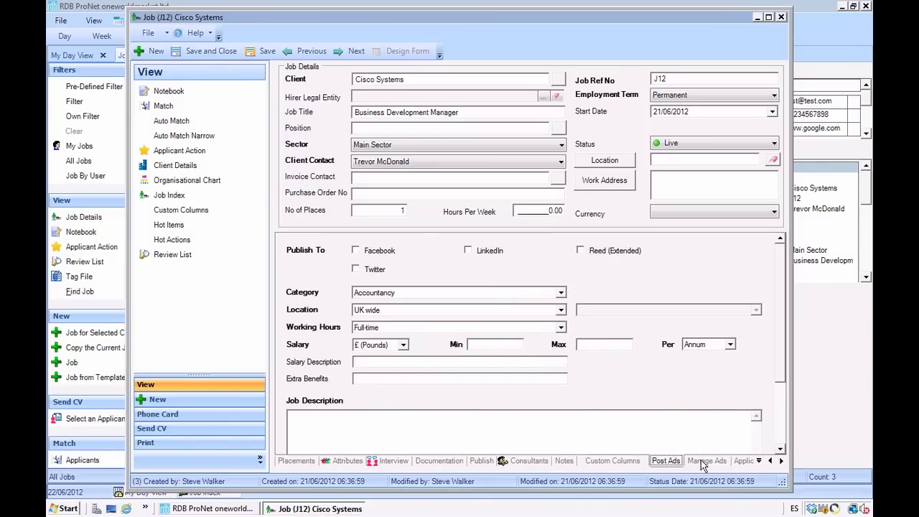
Step: Sort the job's posted adverts by status in descending order and examine the pending, live and failed postings
left_click(703, 463)
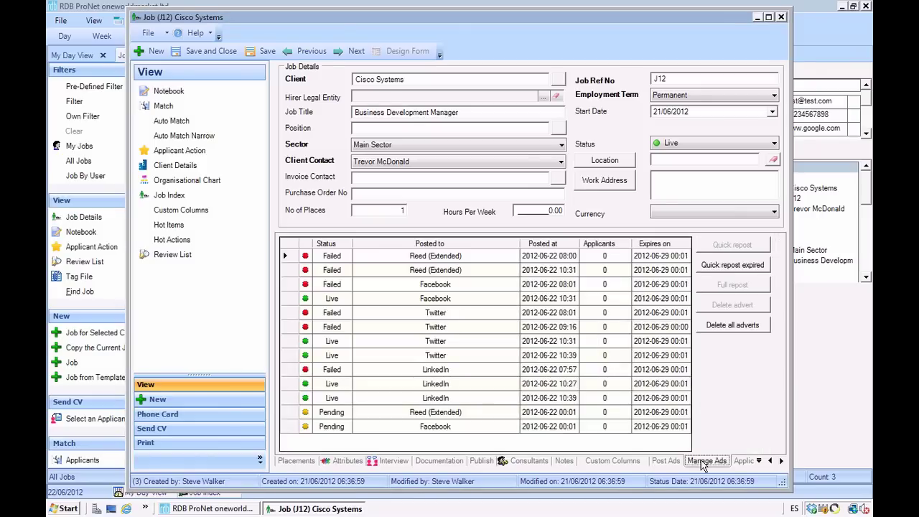
left_click(324, 244)
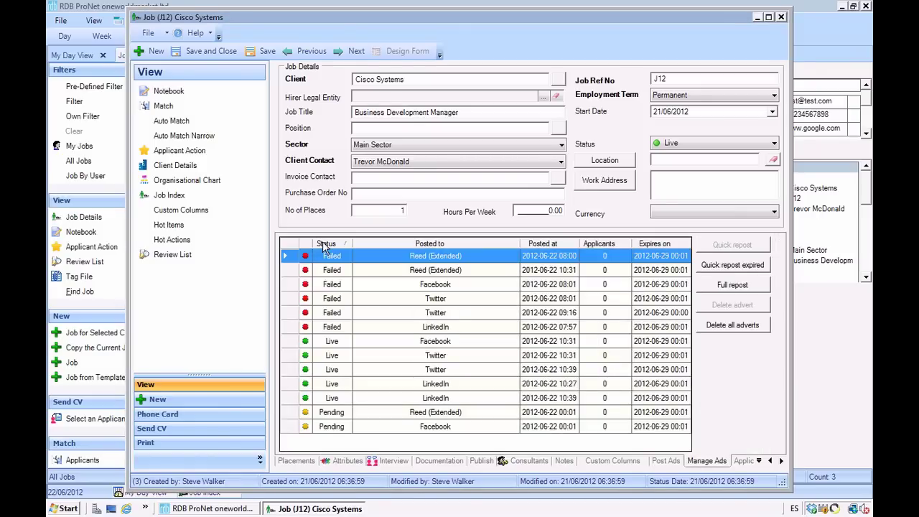
left_click(325, 244)
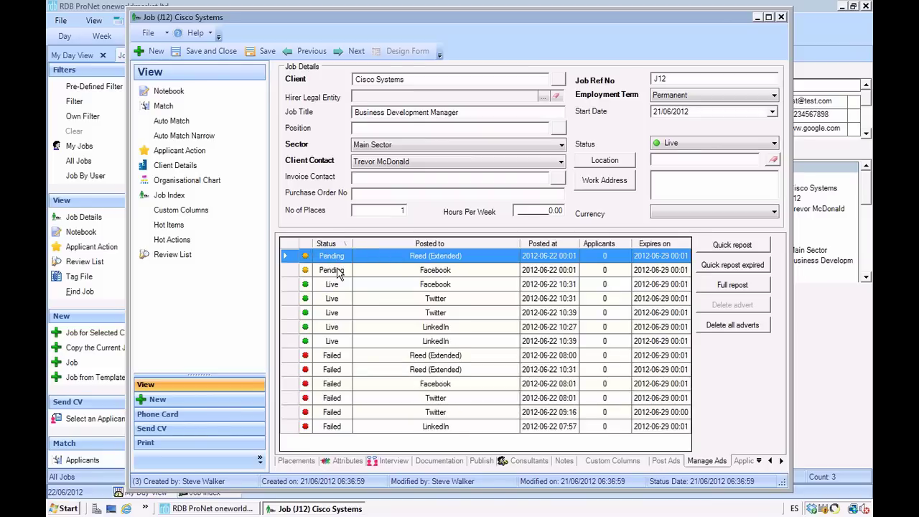
left_click(338, 274)
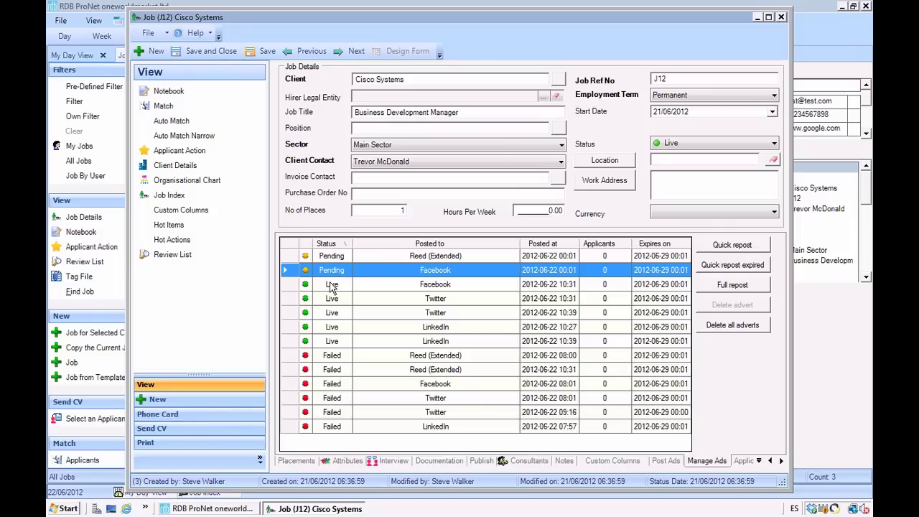
left_click(332, 286)
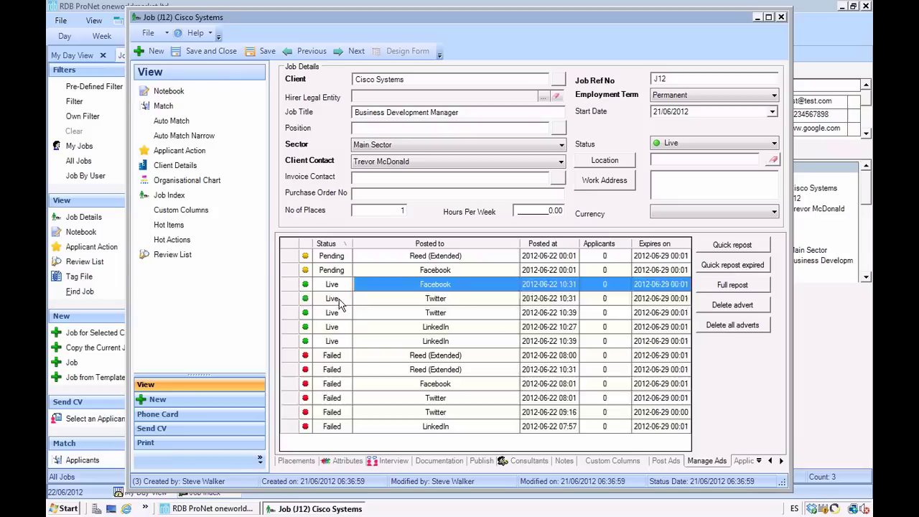
left_click(341, 302)
left_click(335, 314)
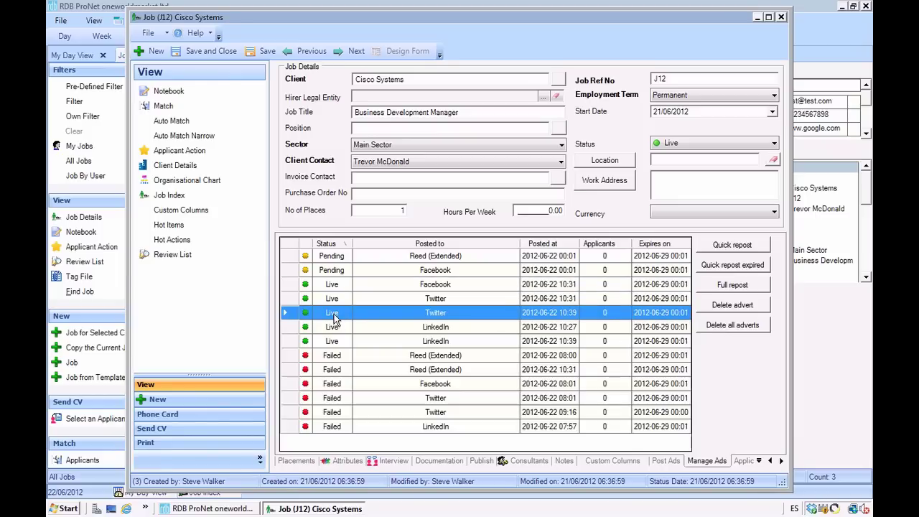
left_click(331, 357)
left_click(332, 371)
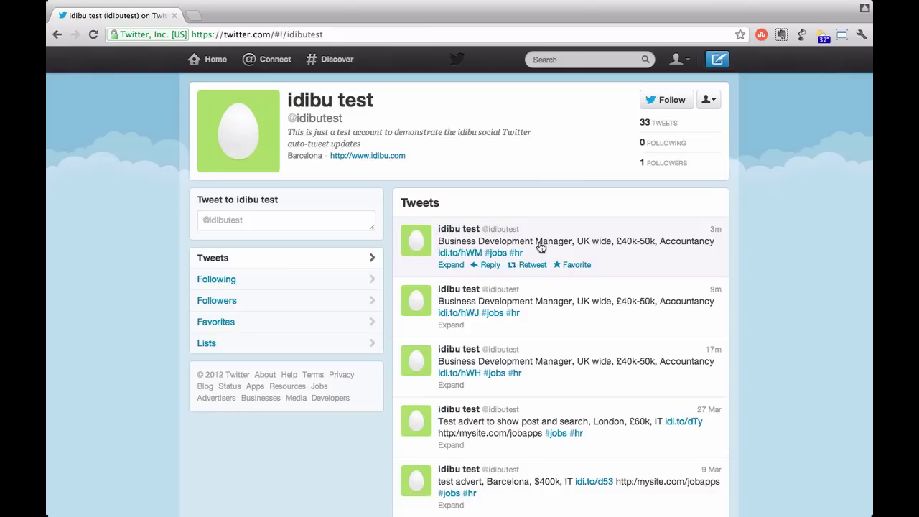
Step: On the Twitter page in the browser, open the newest Business Development Manager tweet's job link and submit an application with contact details and a CV
left_click(457, 258)
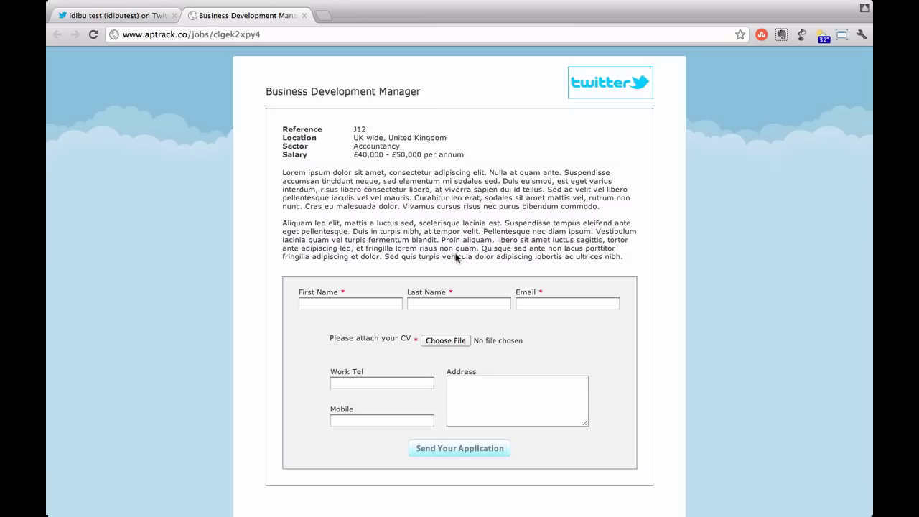
left_click(445, 339)
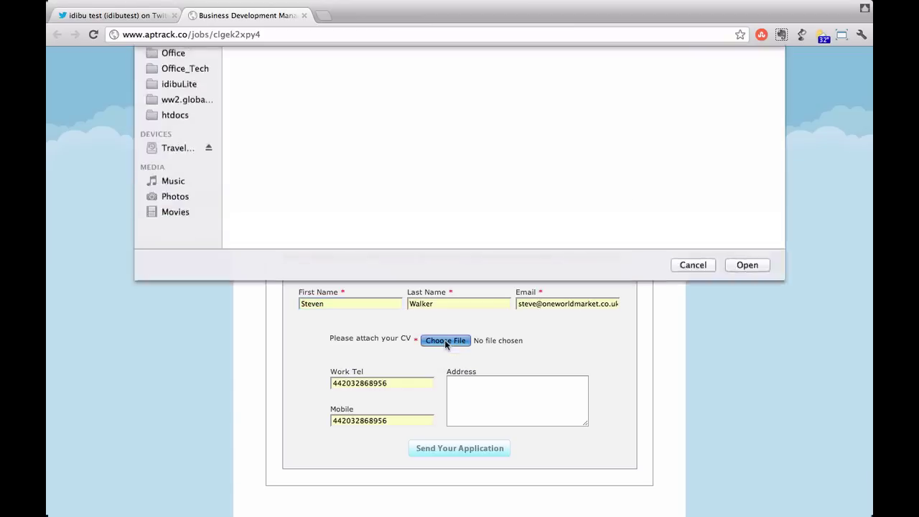
key("Return")
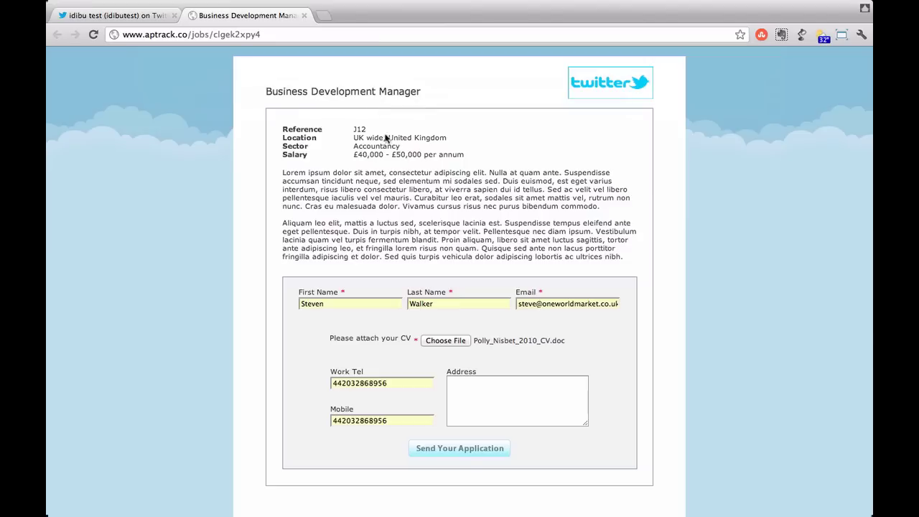
left_click(451, 451)
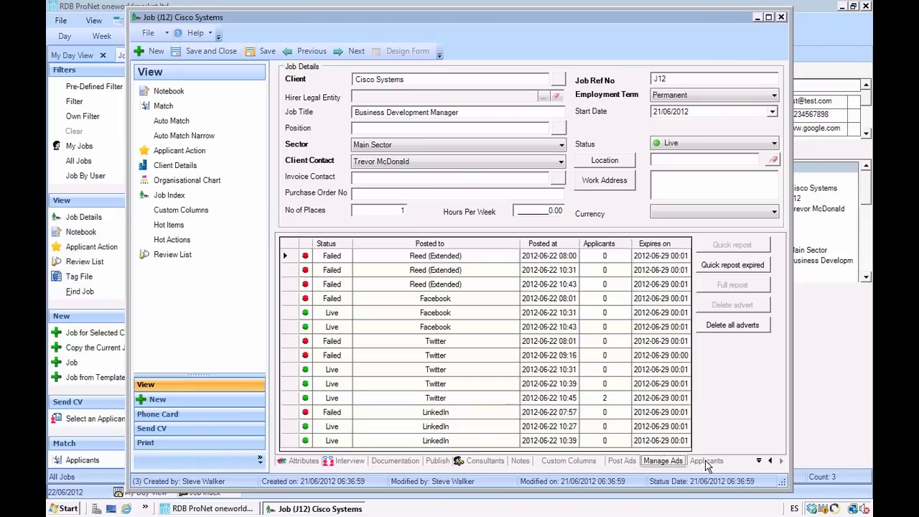
Step: Show the Cisco Systems job's applicants, select the one received at 10:50 and view the summary preview
left_click(706, 461)
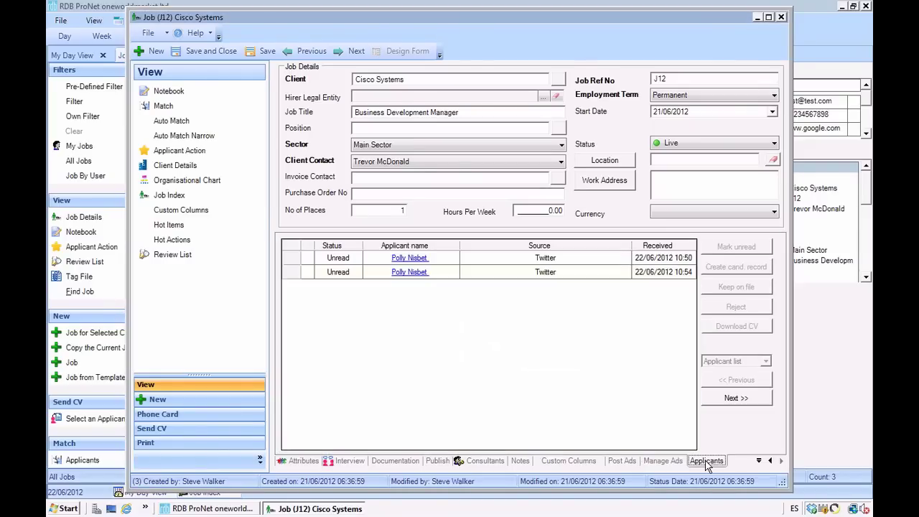
left_click(408, 259)
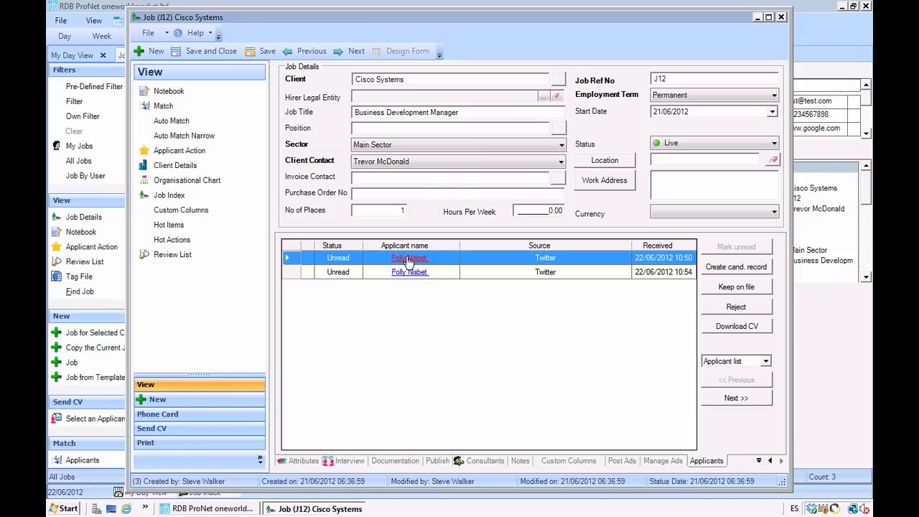
left_click(766, 362)
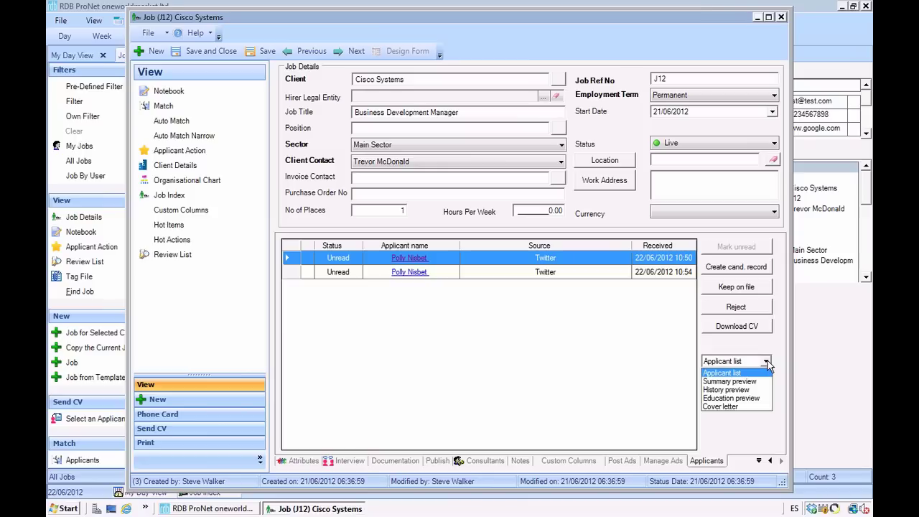
left_click(735, 381)
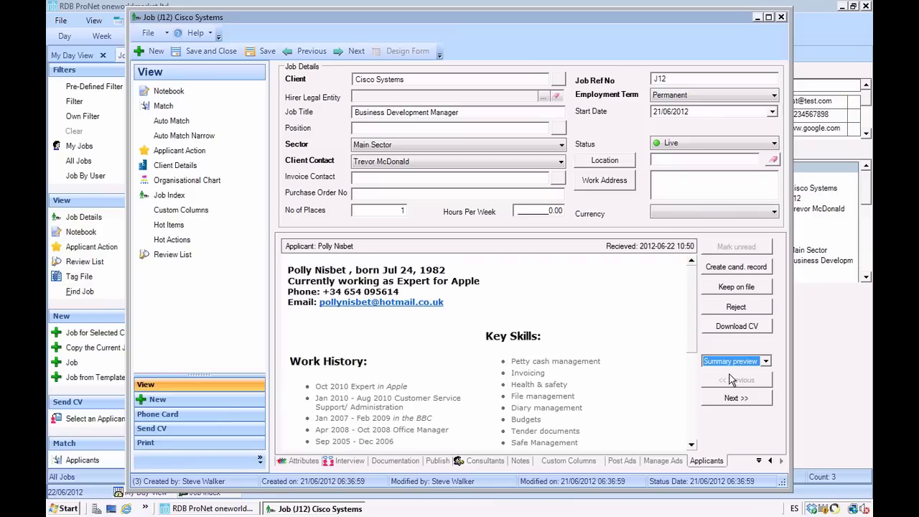
Step: Examine the selected applicant's history and education previews, and return to the applicant list
left_click(766, 361)
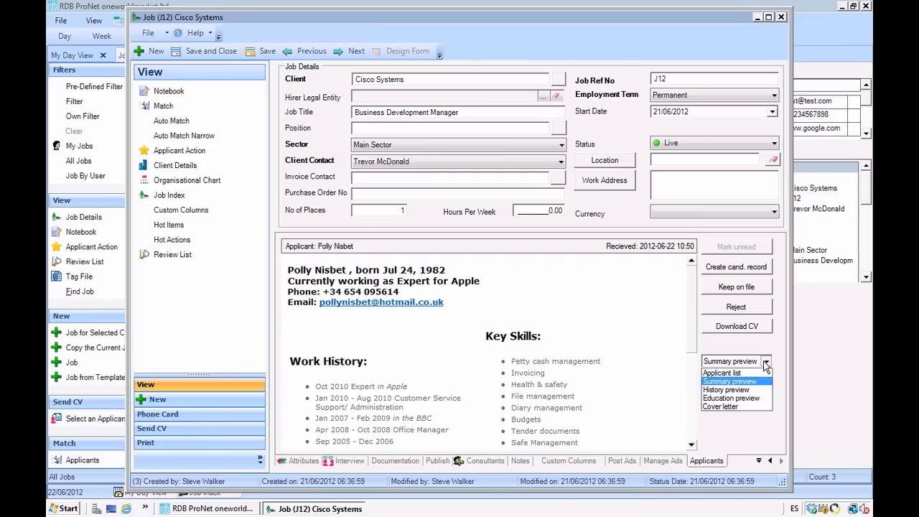
left_click(737, 390)
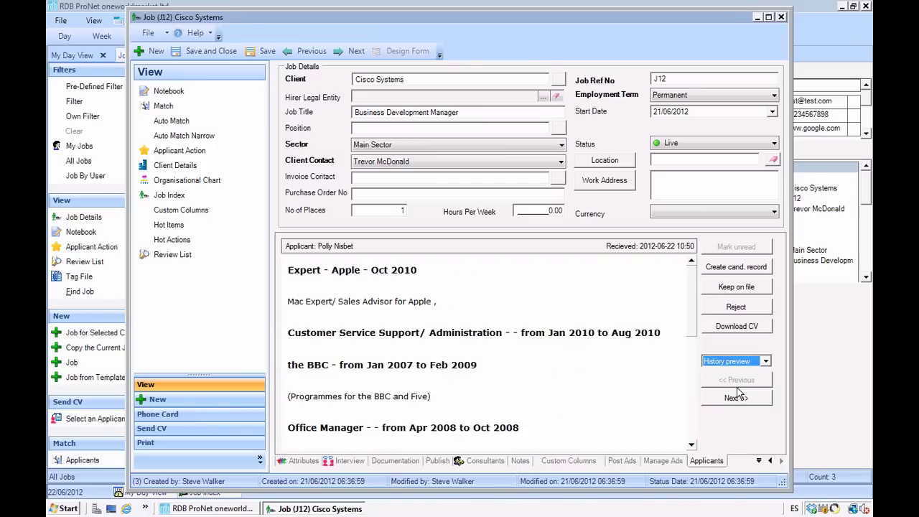
left_click(765, 361)
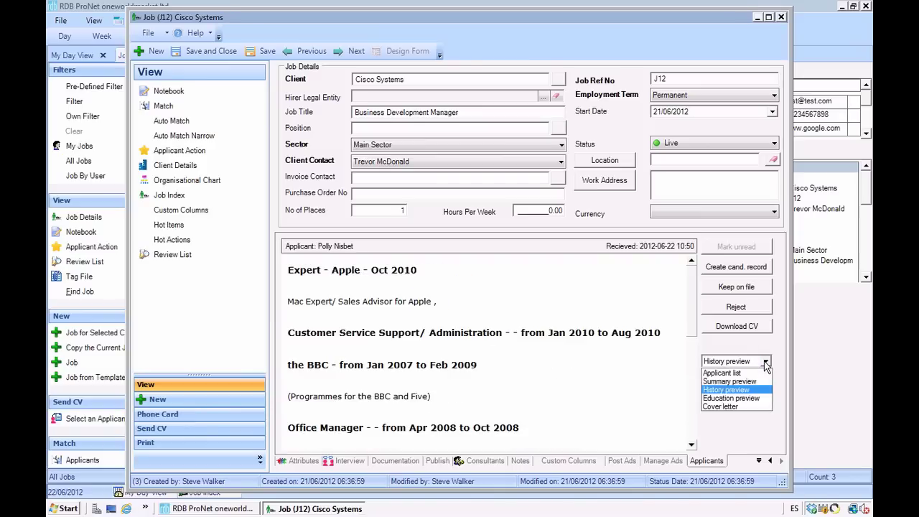
left_click(733, 398)
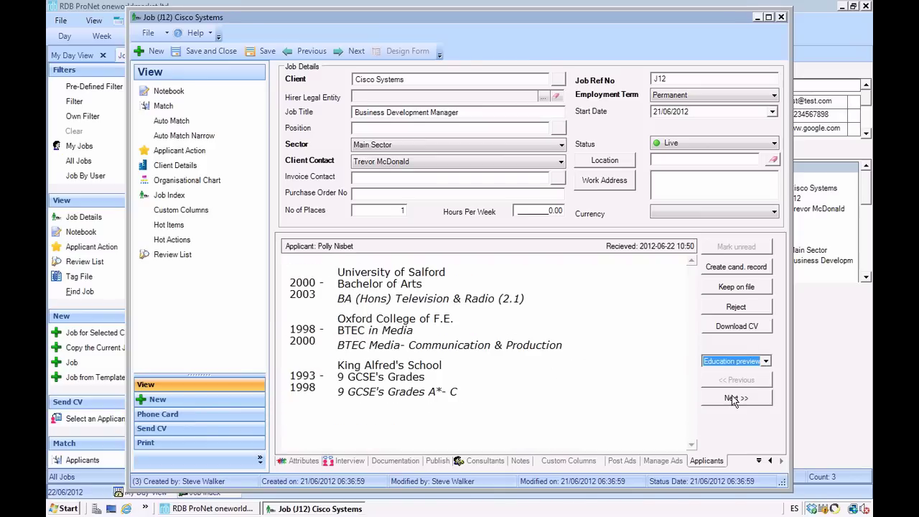
left_click(765, 361)
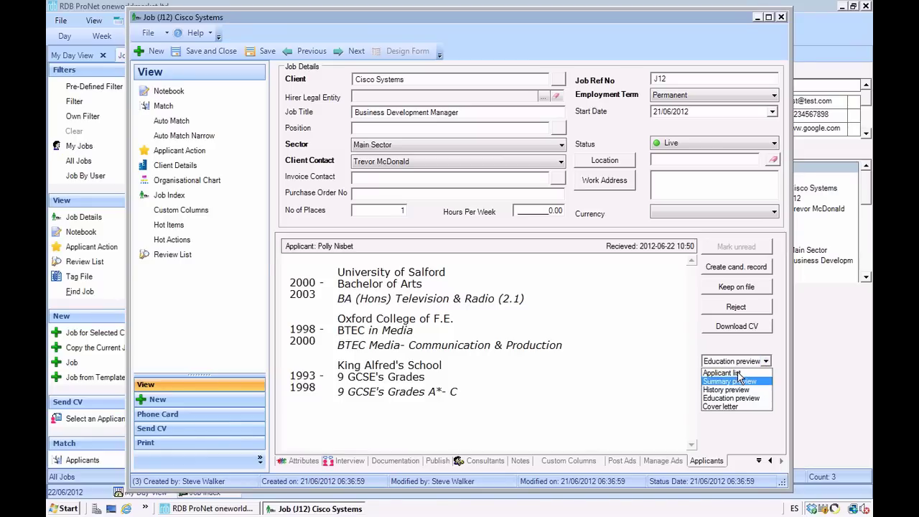
left_click(738, 374)
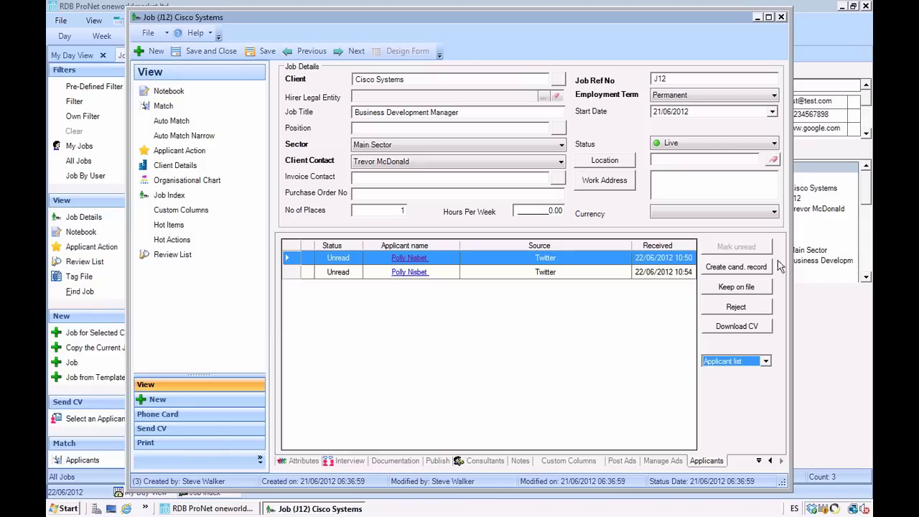